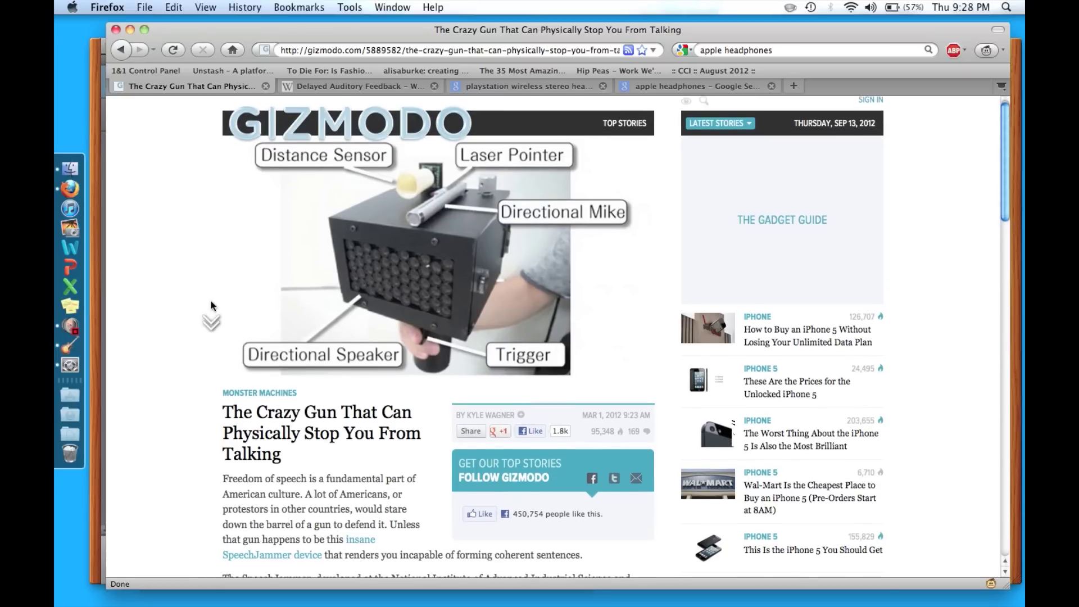
Step: Switch between the Gizmodo and Delayed Auditory Feedback tabs and highlight the 175 millisecond delay sentence
scroll(211, 306, "down", 5)
scroll(211, 306, "up", 5)
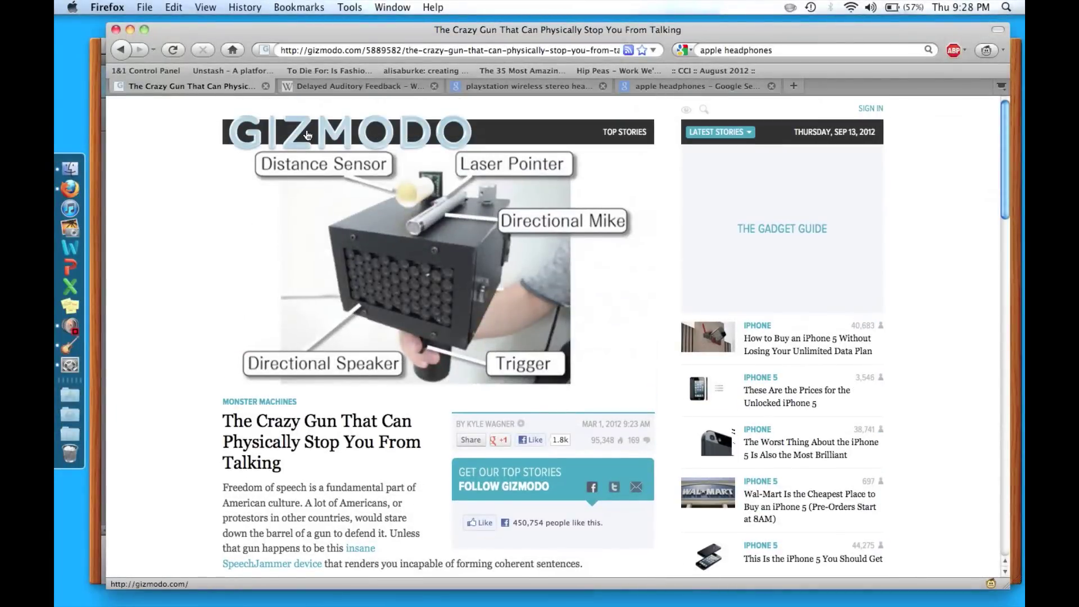
left_click(330, 89)
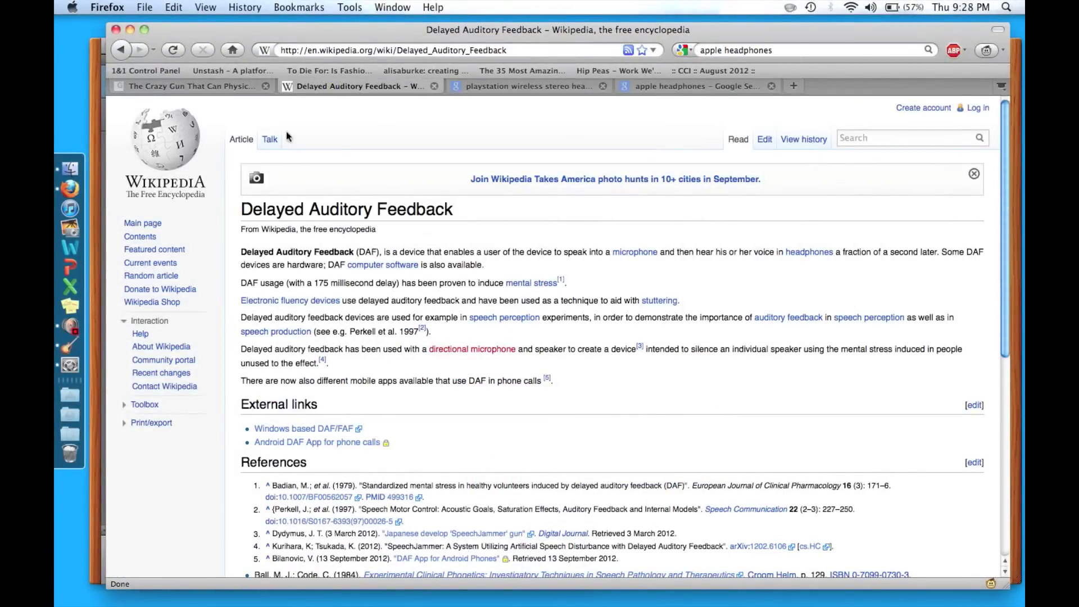
left_click(204, 87)
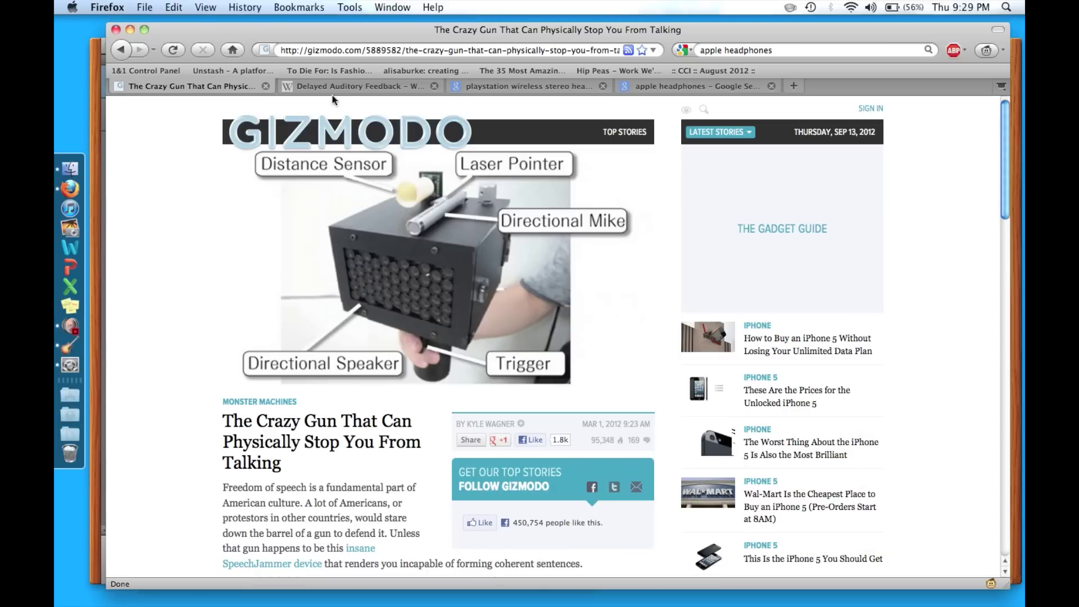
left_click(348, 87)
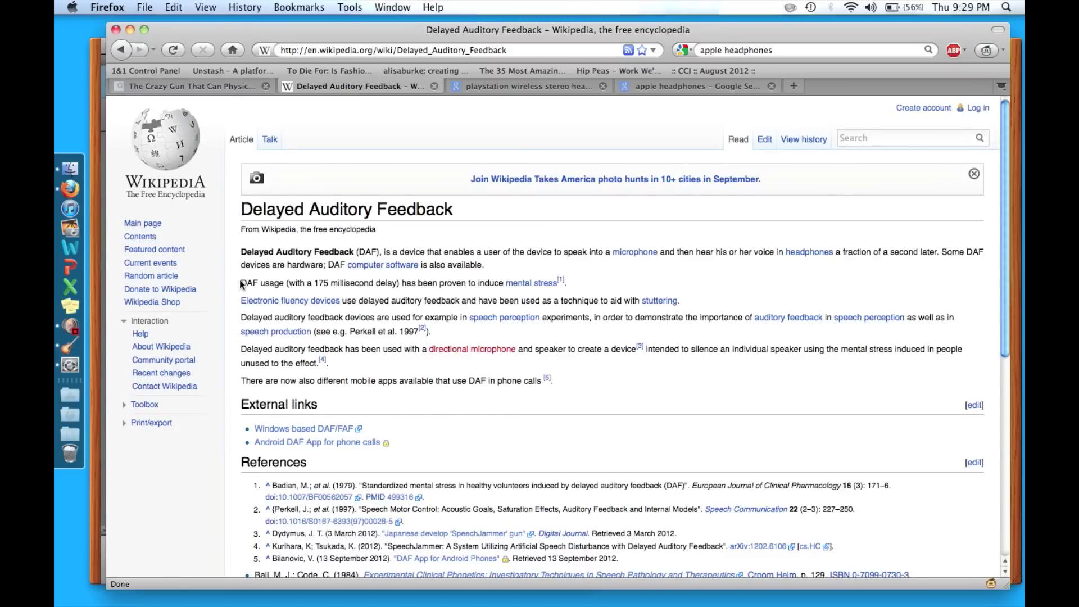
left_click_drag(240, 284, 562, 288)
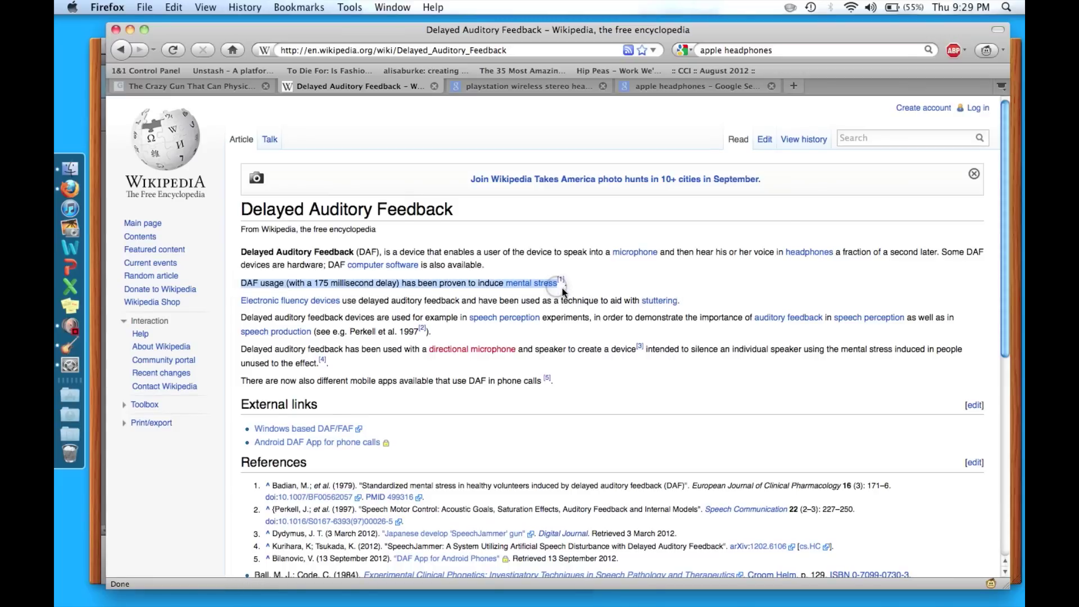
Step: Flip to the Gizmodo article and back, then highlight the title 'Delayed Auditory Feedback'
left_click(215, 83)
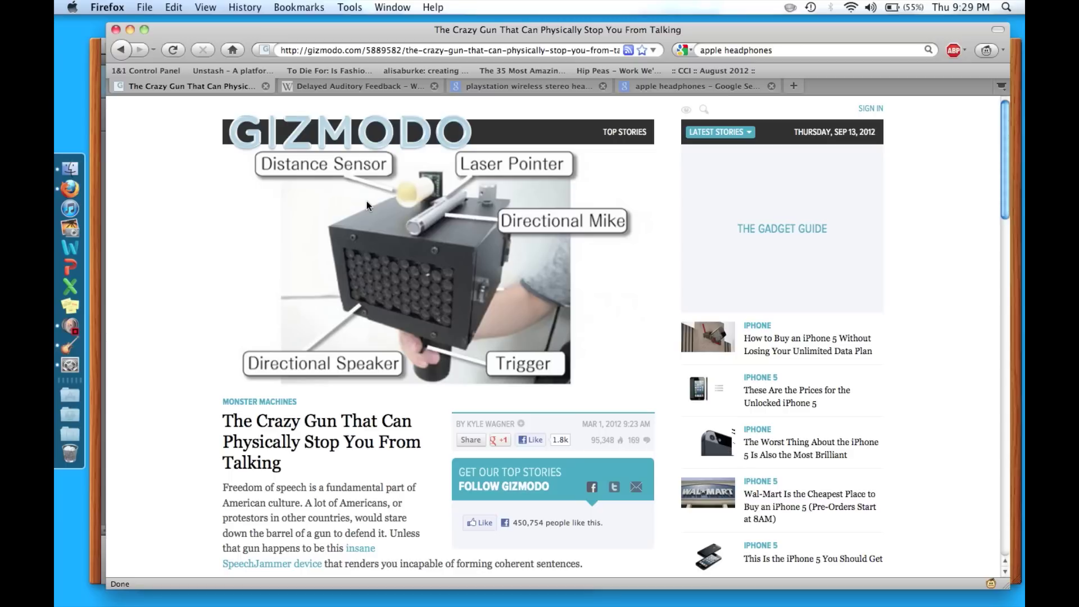
left_click(356, 87)
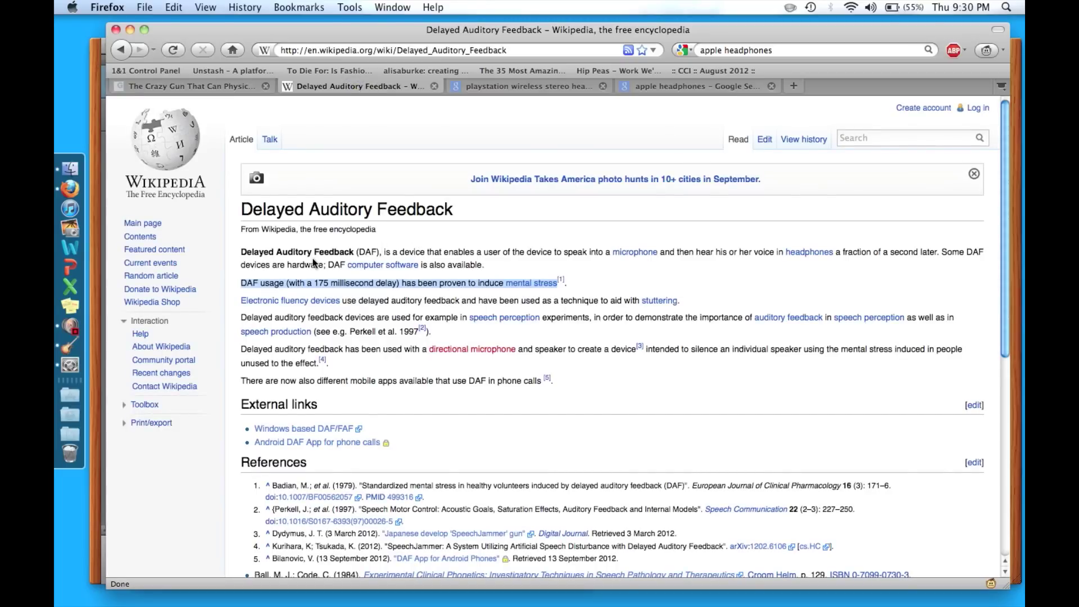
left_click_drag(243, 208, 464, 209)
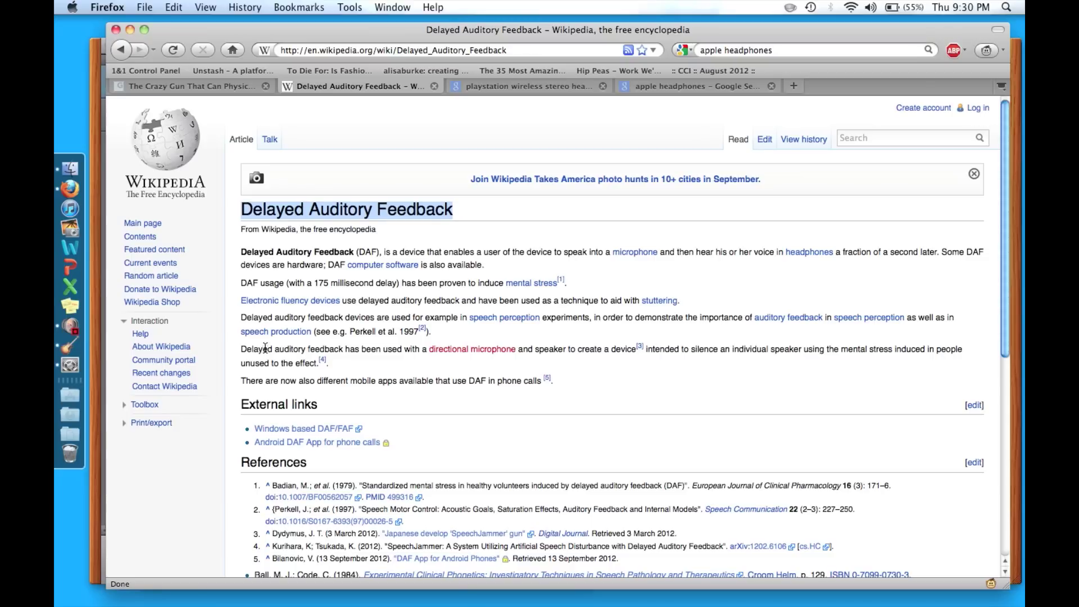
Step: Highlight the electronic fluency devices sentence, then go to the playstation wireless stereo headset image results
left_click(232, 299)
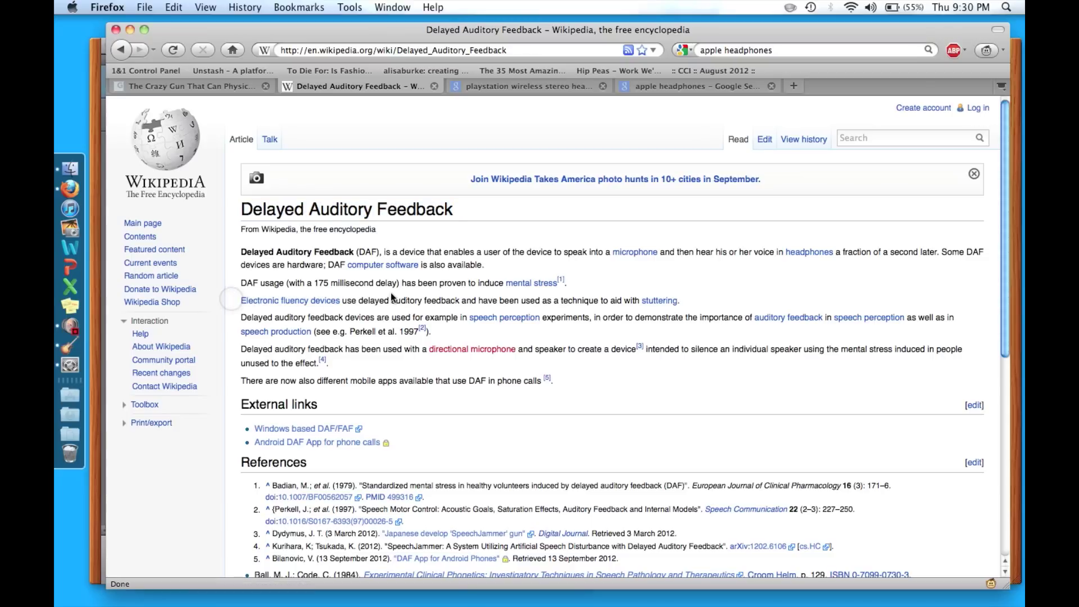
left_click_drag(392, 298, 687, 300)
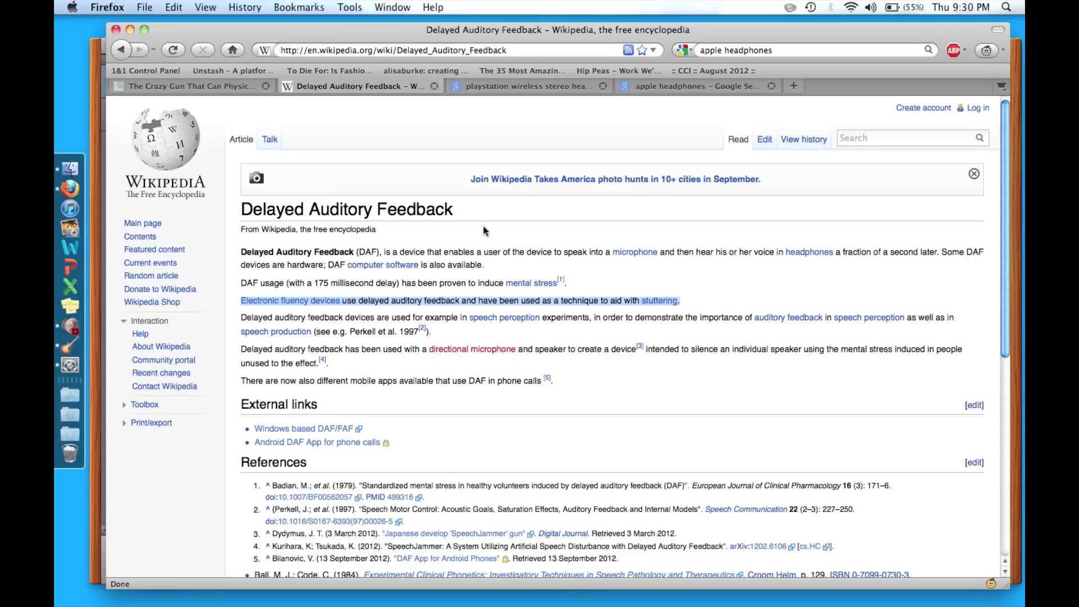
left_click(210, 87)
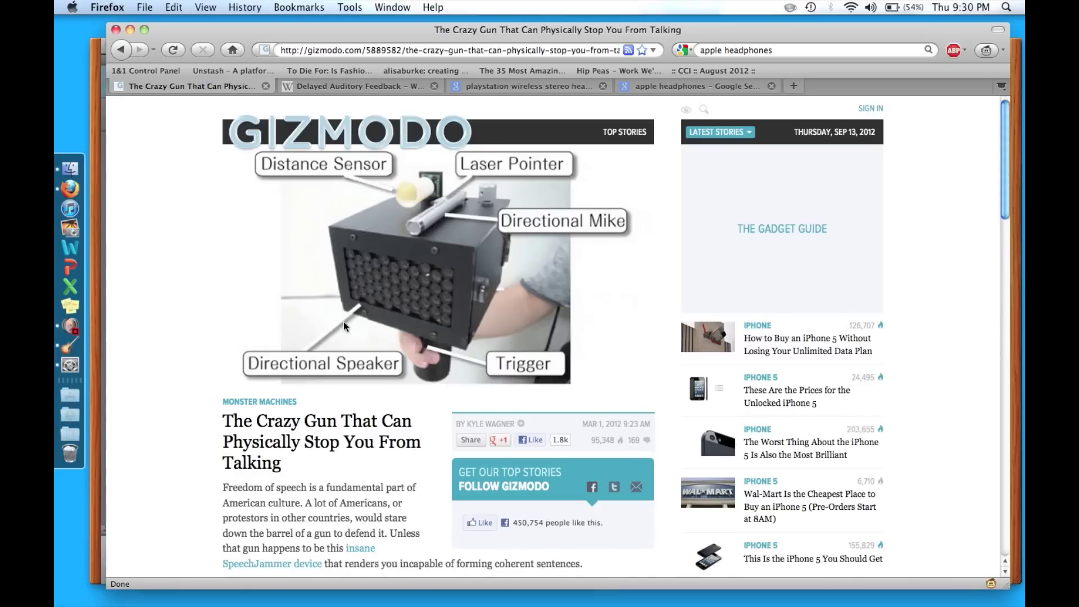
left_click(340, 87)
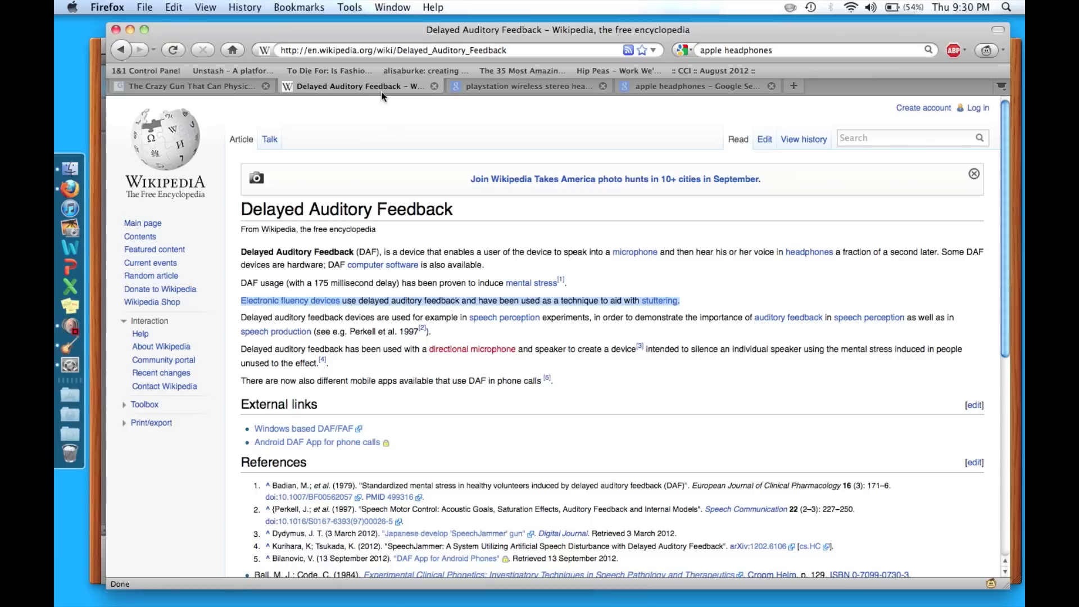
left_click(488, 87)
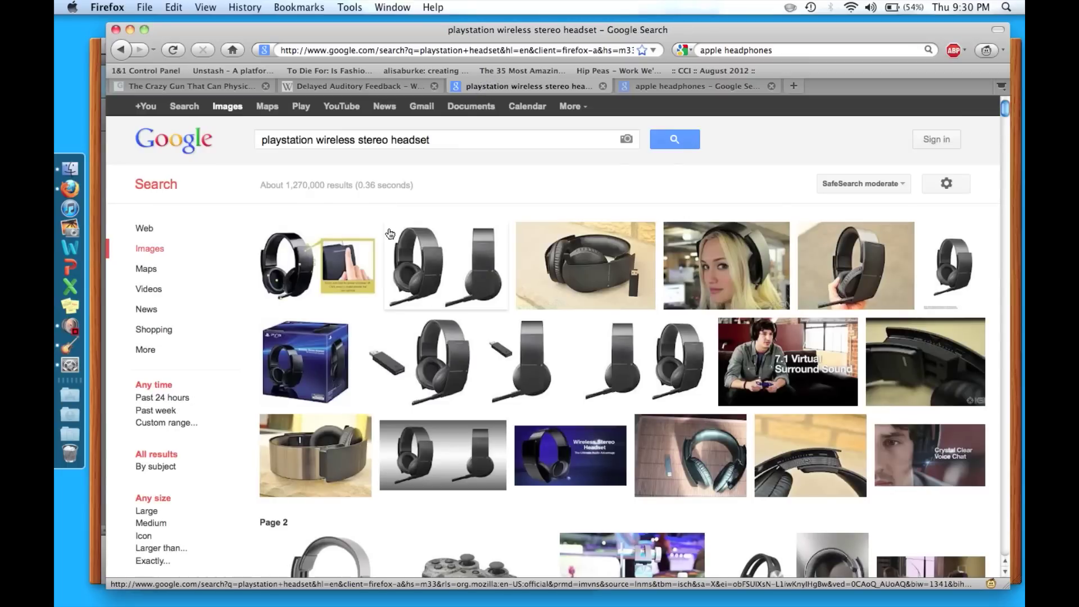
Step: Look over the playstation wireless stereo headset image thumbnails
left_click(264, 259)
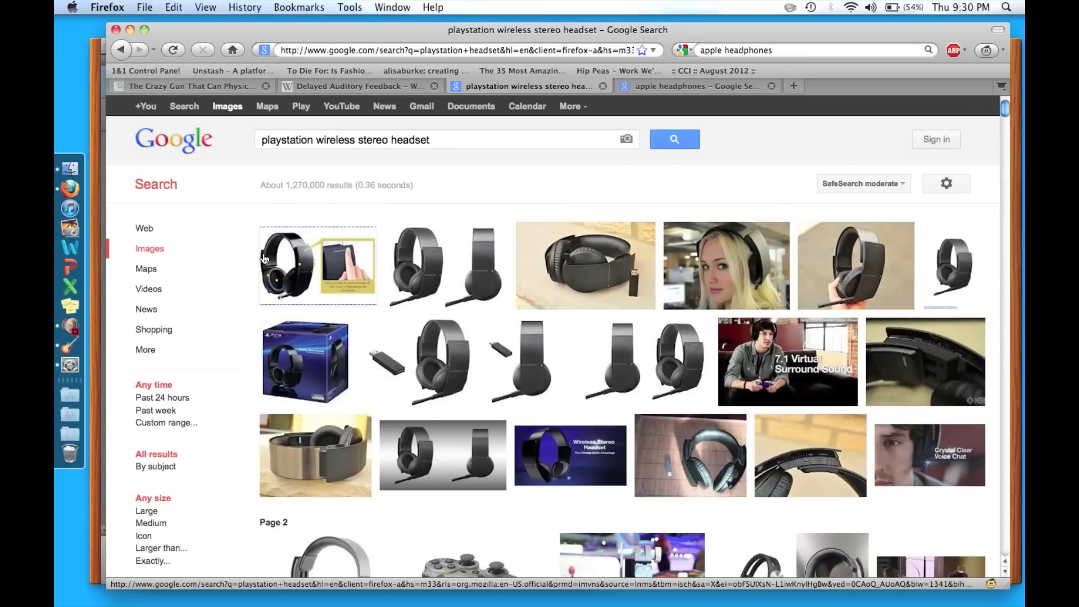
mouse_move(483, 274)
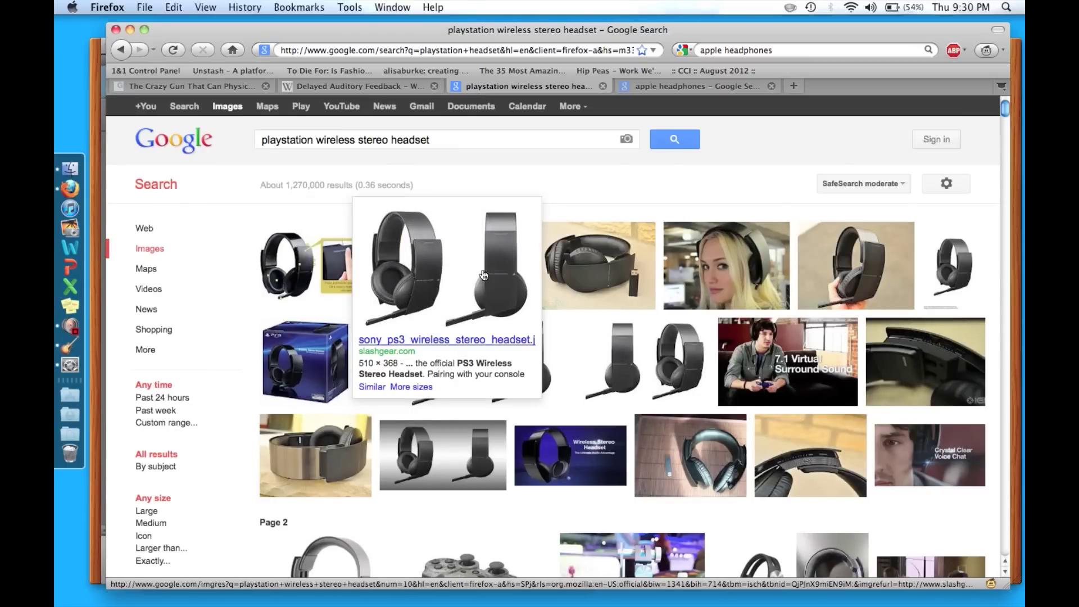
mouse_move(589, 290)
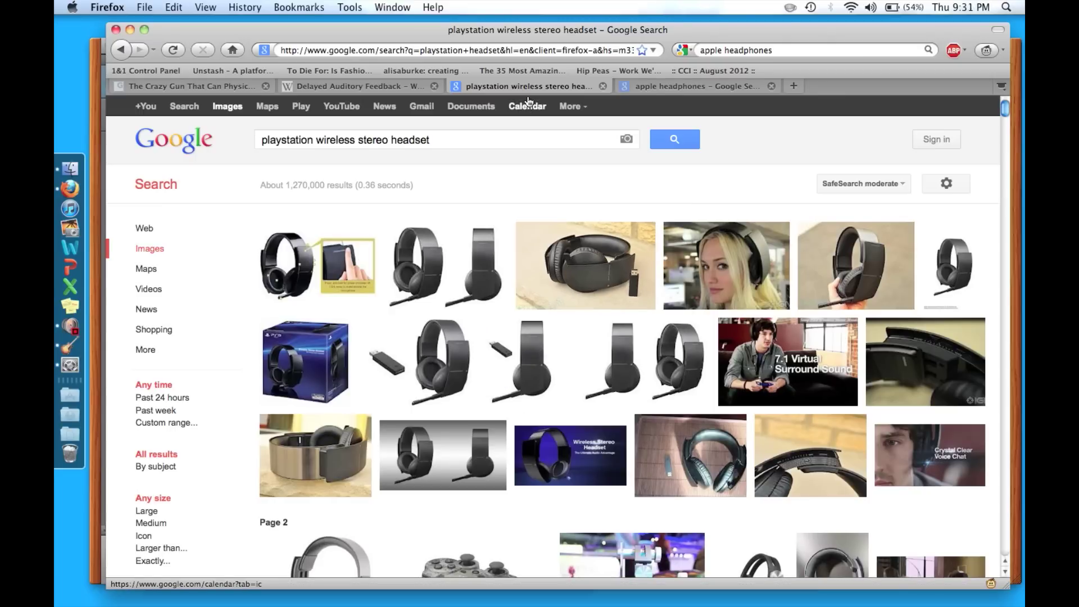
Step: Browse the apple headphones image results, then bring GarageBand's My Song to the front
left_click(666, 86)
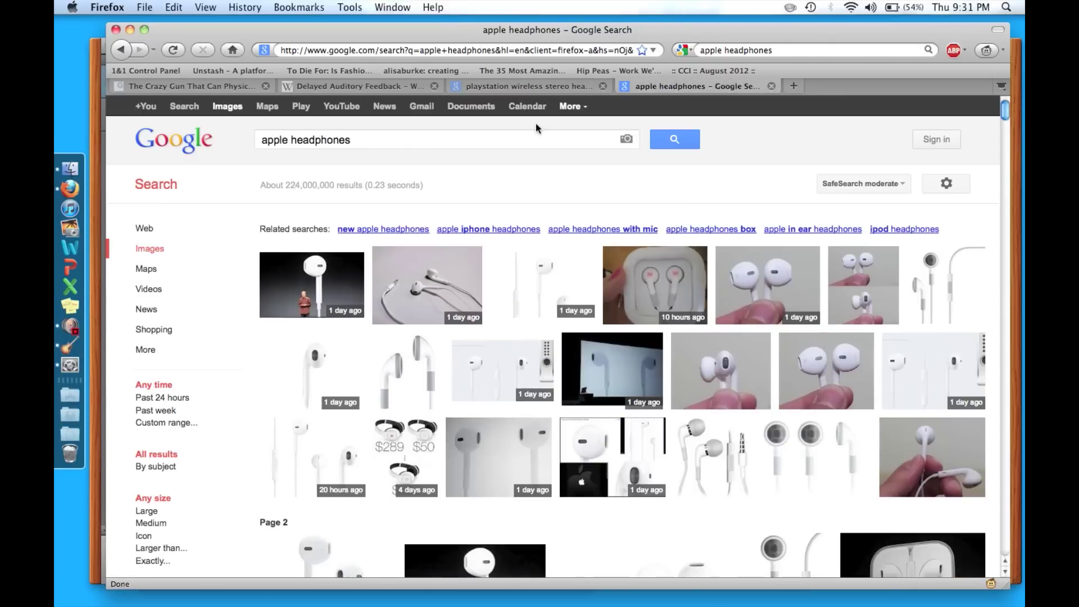
mouse_move(435, 286)
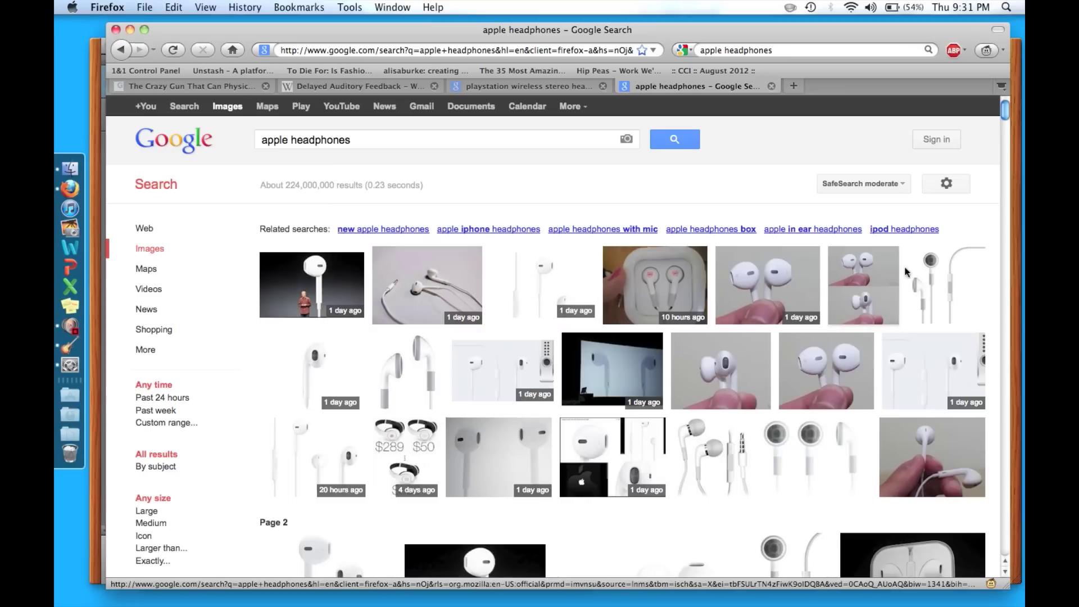
mouse_move(911, 273)
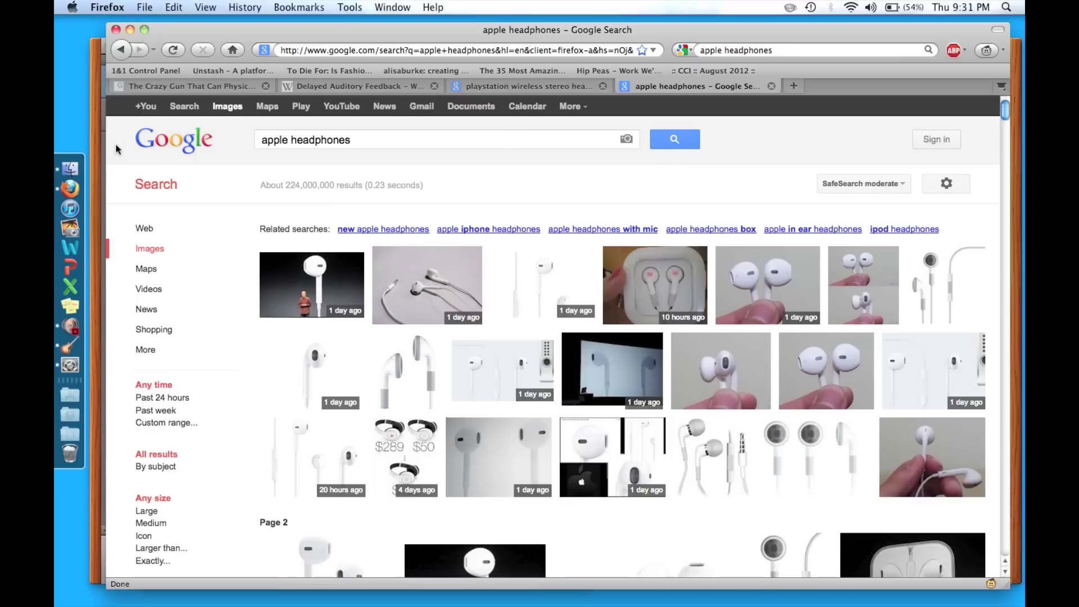
left_click(95, 143)
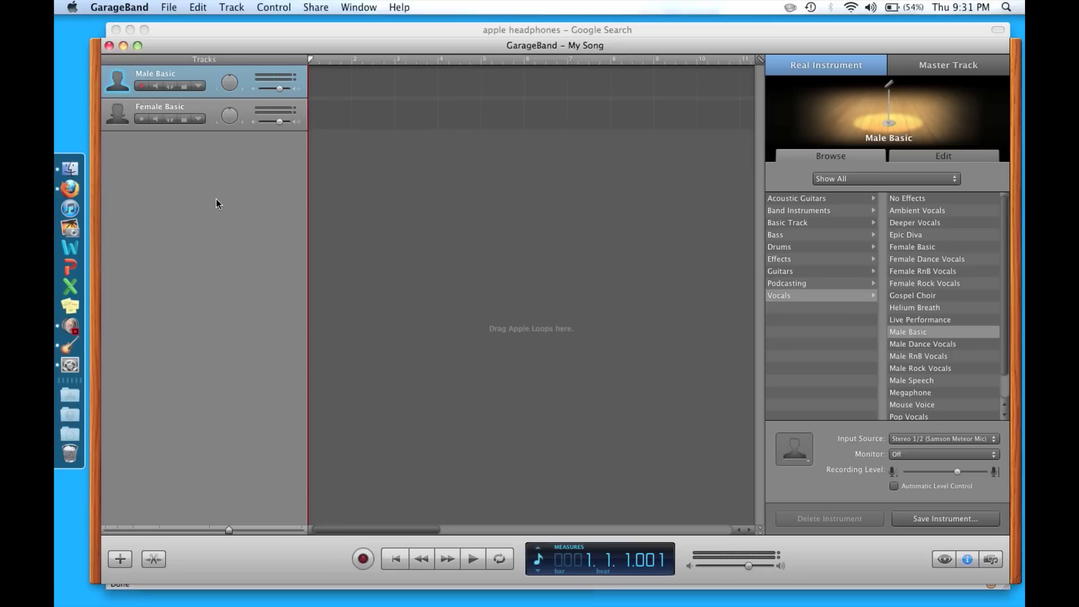
Step: Create a new Real Instrument track and name it 'Aud Delay 175ms'
left_click(121, 559)
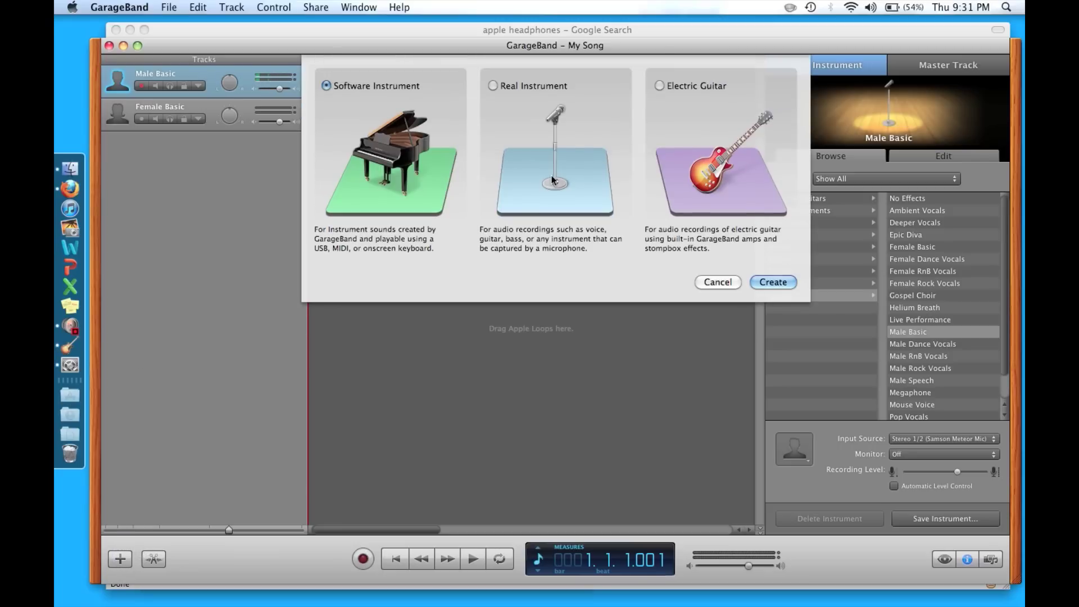
left_click(553, 178)
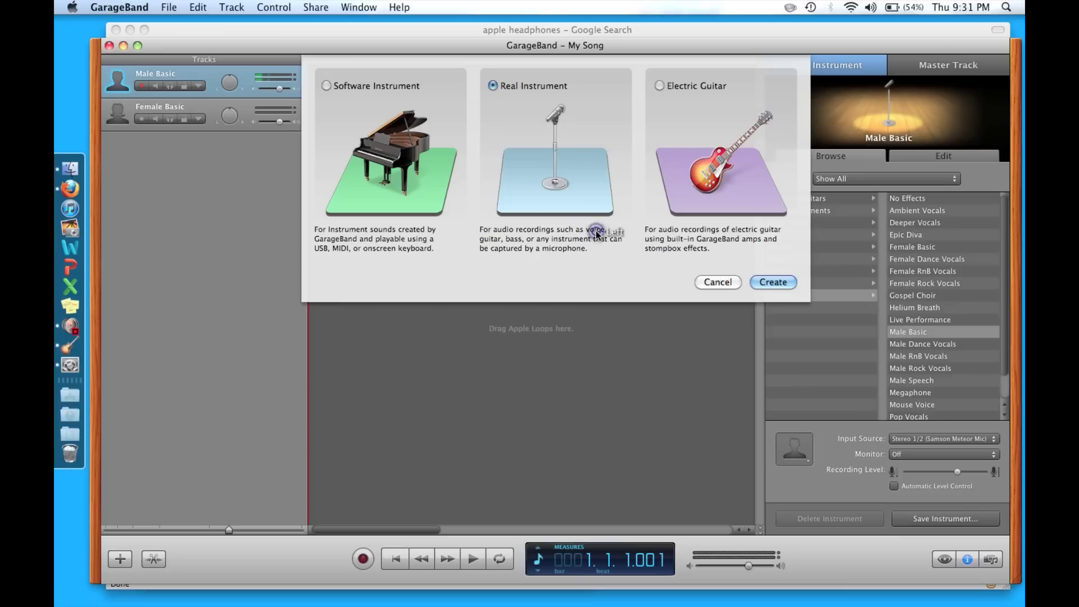
left_click(782, 283)
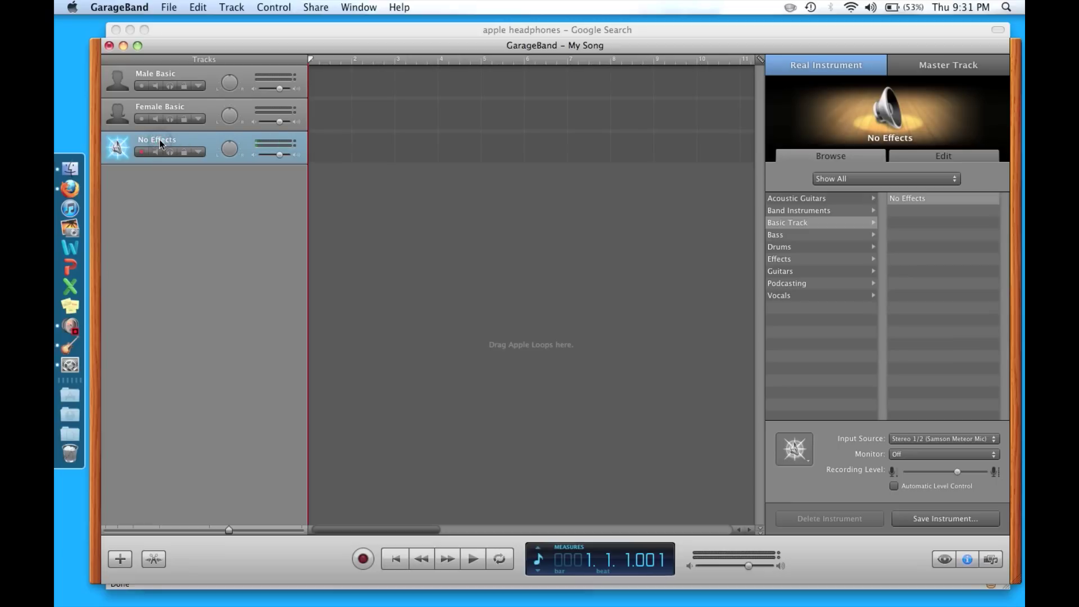
double_click(148, 139)
type("Aud D")
type("ela")
type("y ")
type("175")
type("ms")
Step: Confirm the track name and insert AUDelay from Audio Unit Effects into the track's effects
left_click(179, 197)
left_click(948, 156)
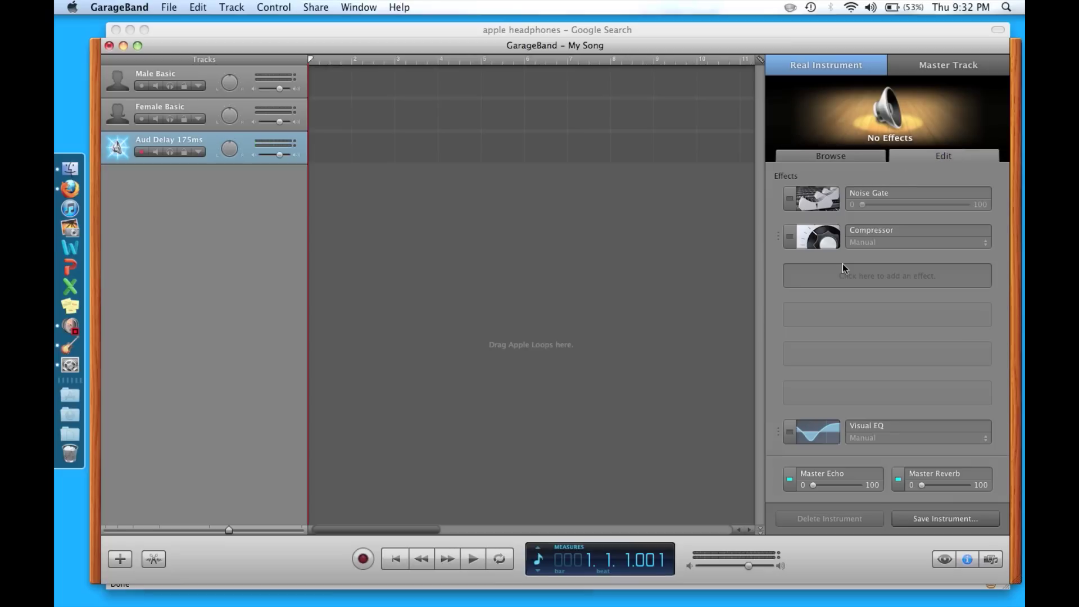
left_click(865, 278)
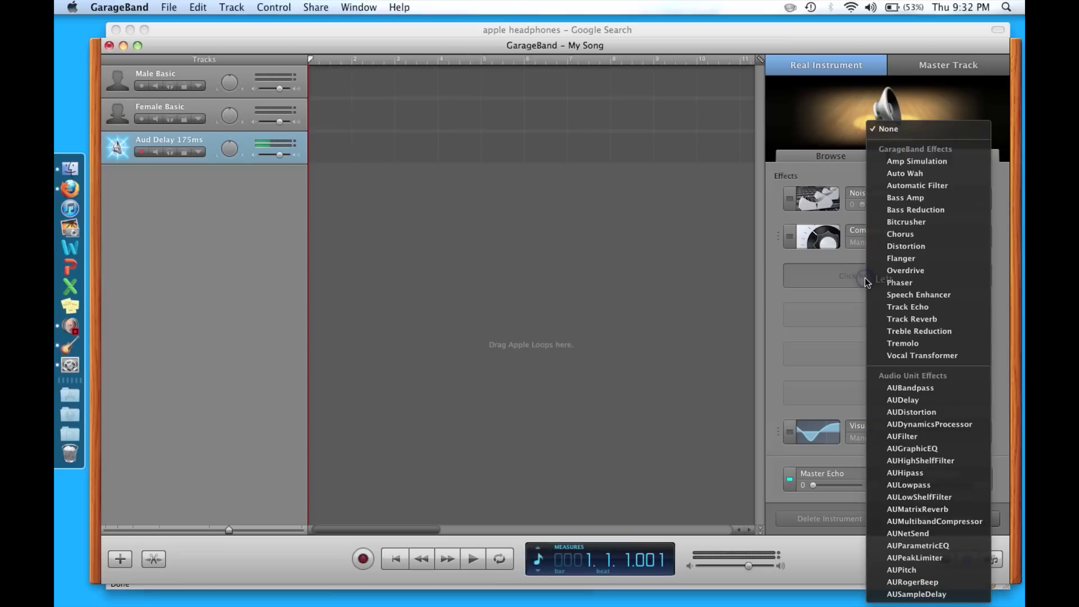
left_click(903, 399)
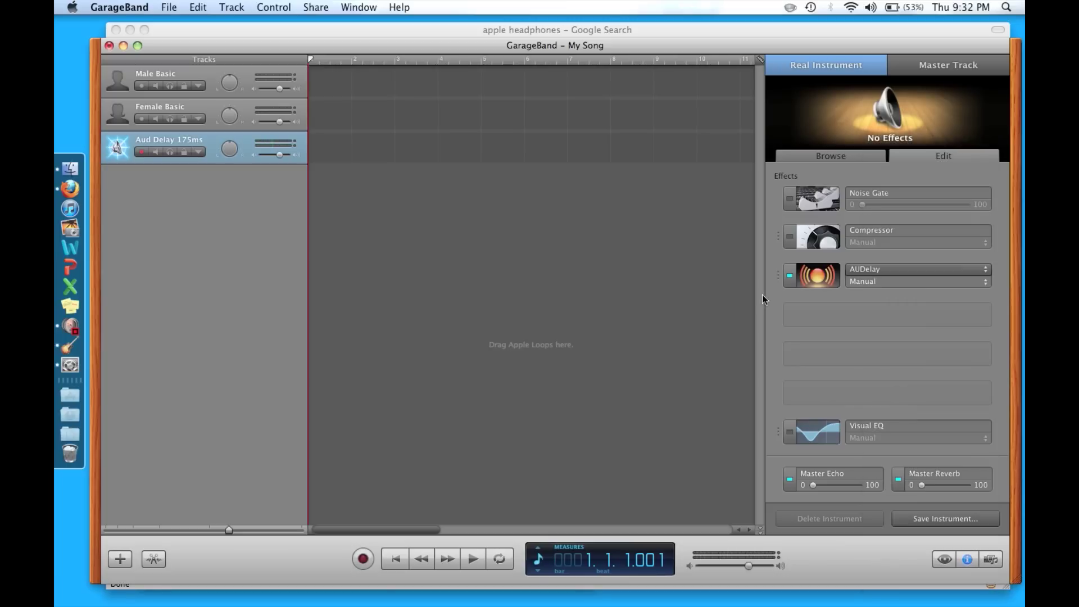
left_click(823, 273)
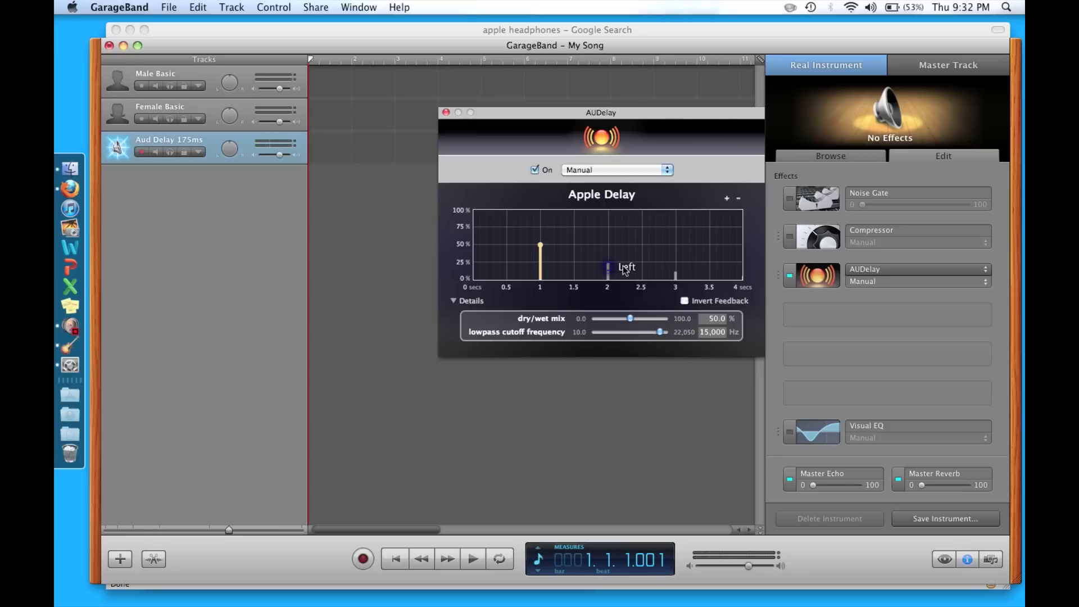
Step: In the zoomed Apple Delay graph, place the tap at 0.18 seconds with 0% feedback, then close it
left_click(541, 248)
left_click_drag(543, 237, 541, 213)
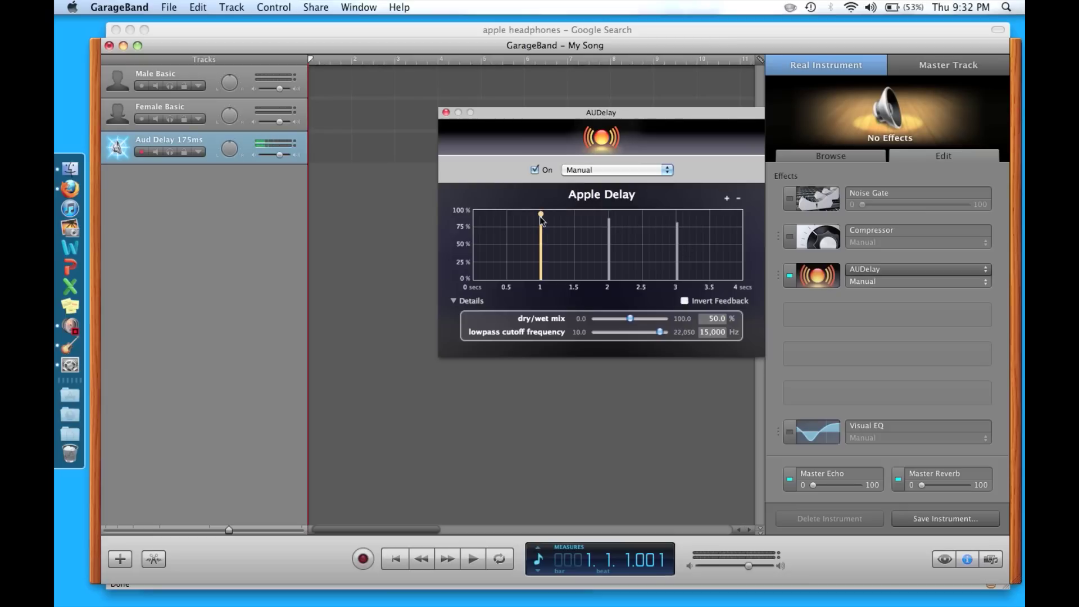
left_click_drag(541, 215, 484, 286)
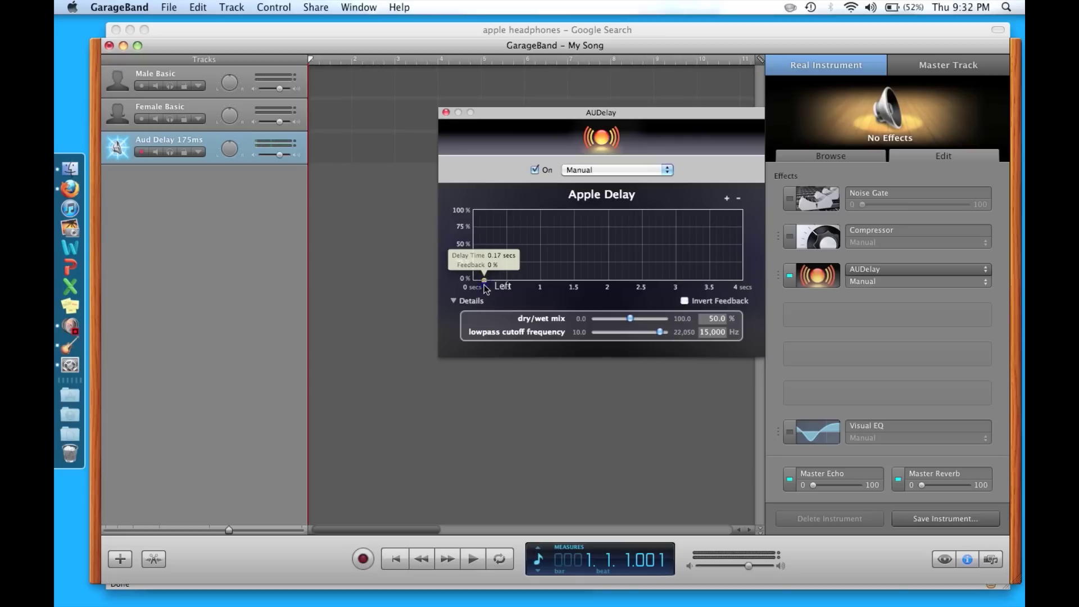
left_click(726, 198)
left_click(726, 199)
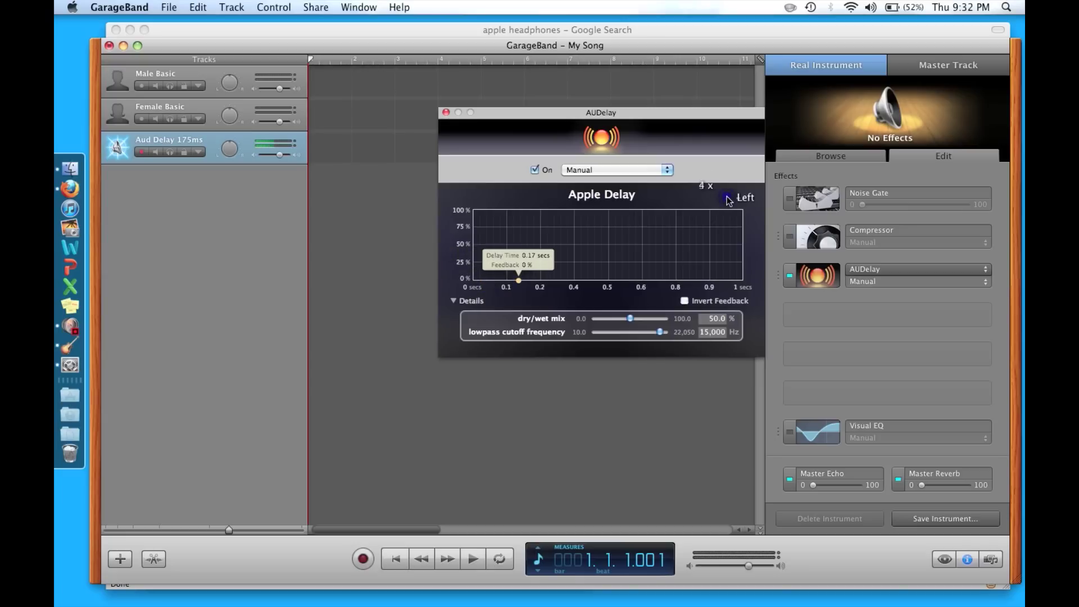
left_click_drag(520, 280, 520, 281)
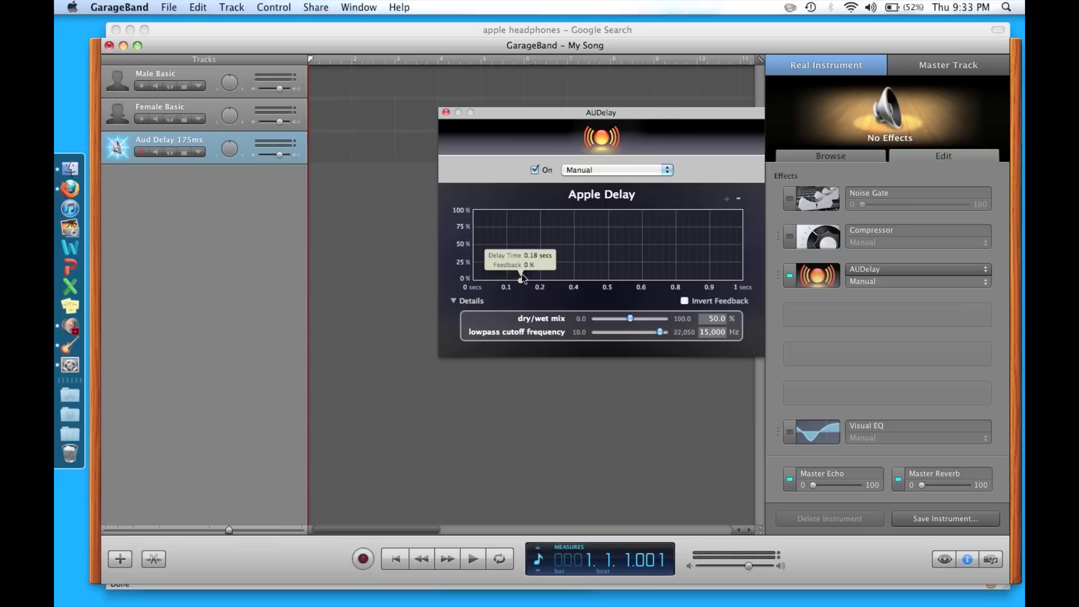
left_click(446, 112)
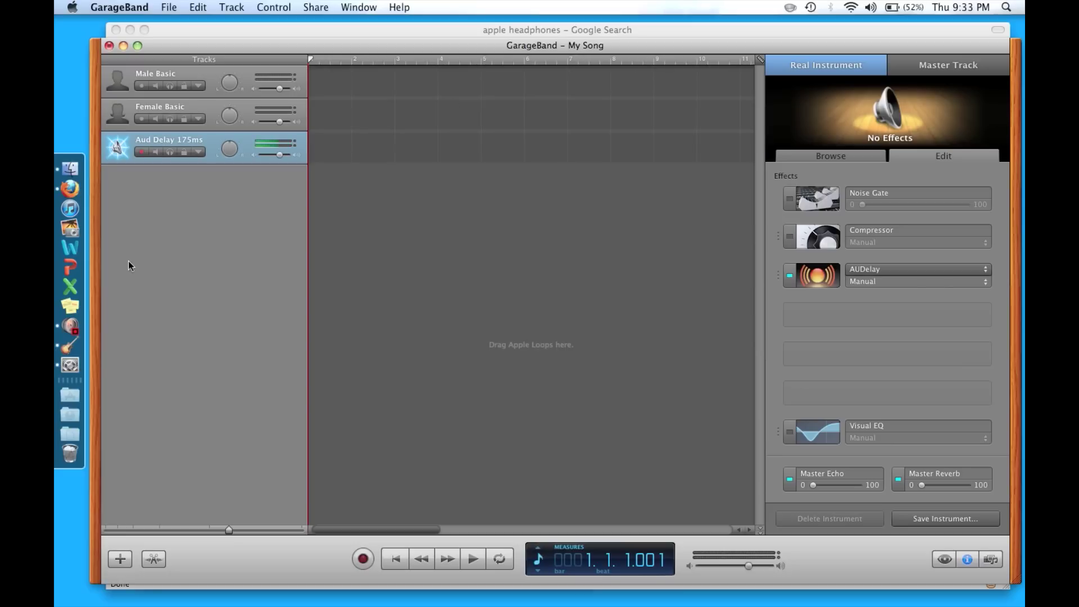
Step: Set the Aud Delay 175ms track's Monitor to On (no feedback protection)
left_click(847, 155)
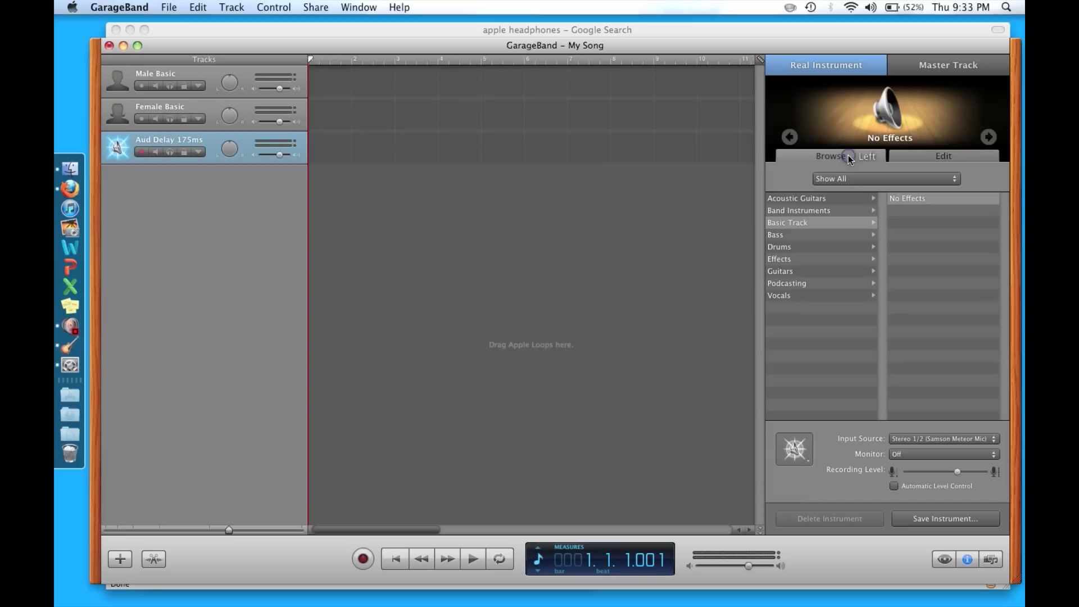
left_click(941, 456)
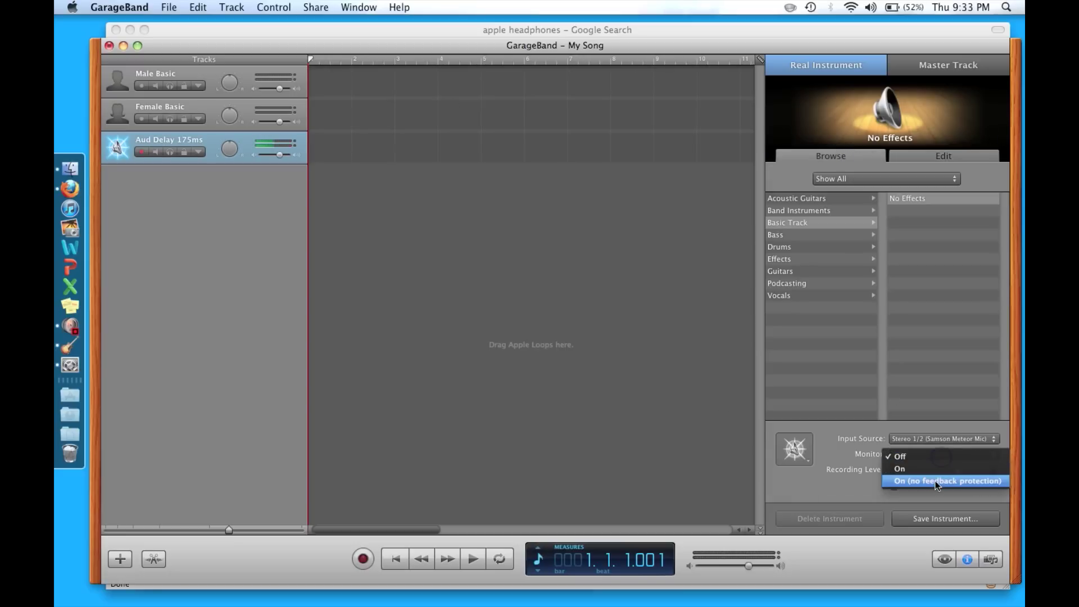
left_click(933, 480)
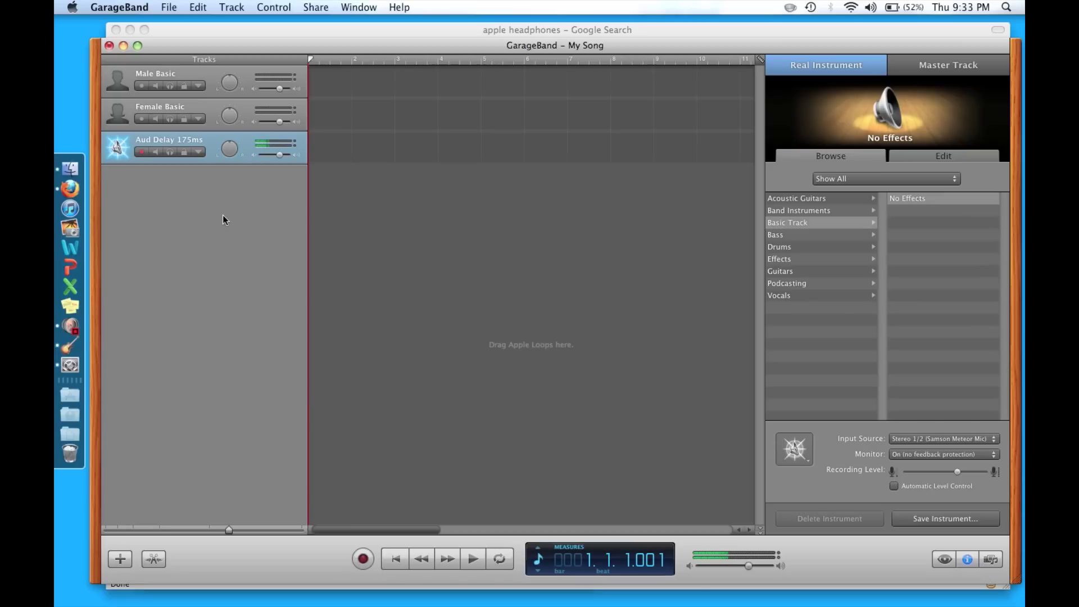
key("F3")
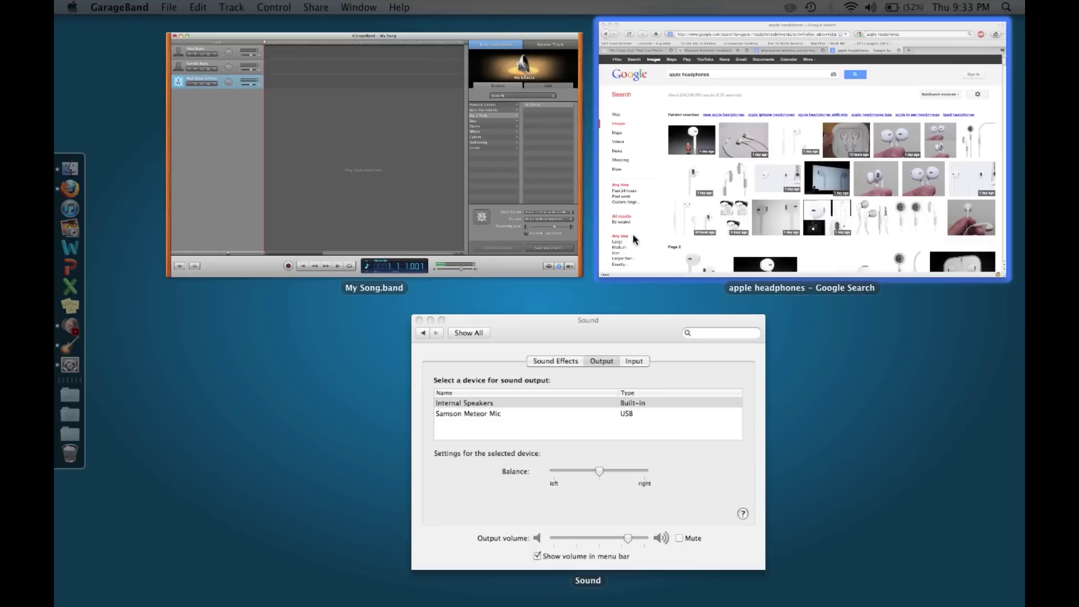
Step: Bring Firefox forward, select the Gizmodo tab and scroll down to the article's body text
left_click(634, 239)
left_click(195, 87)
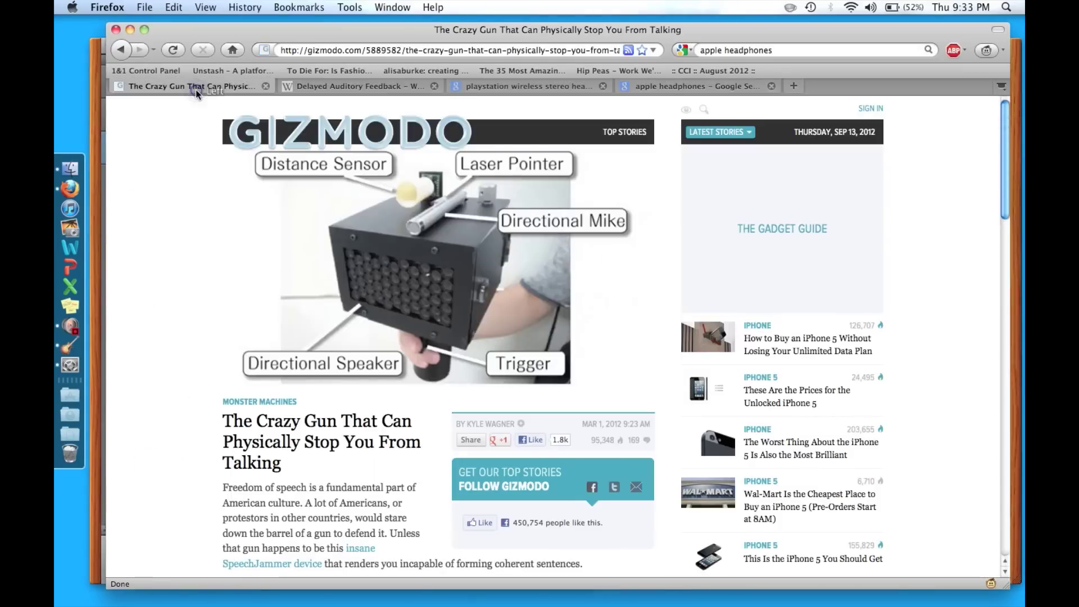
scroll(177, 273, "down", 5)
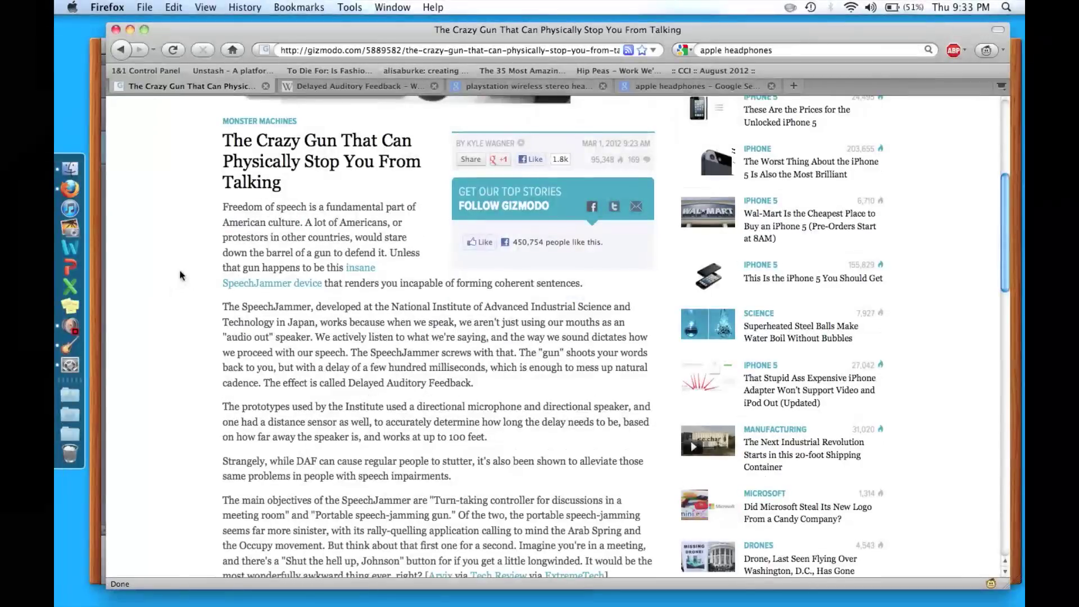
scroll(217, 205, "down", 1)
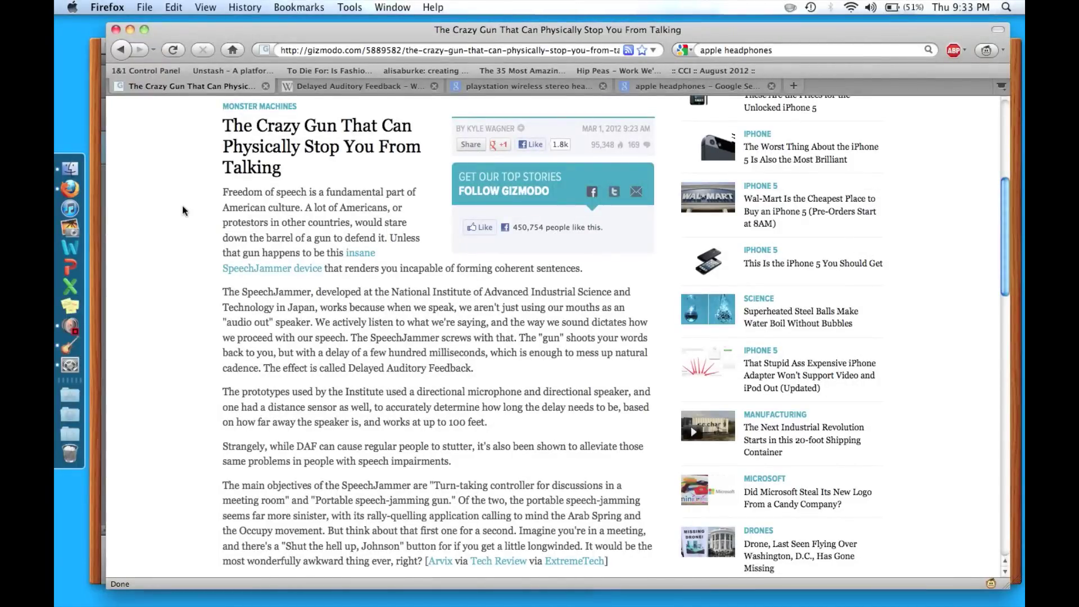
scroll(214, 219, "down", 2)
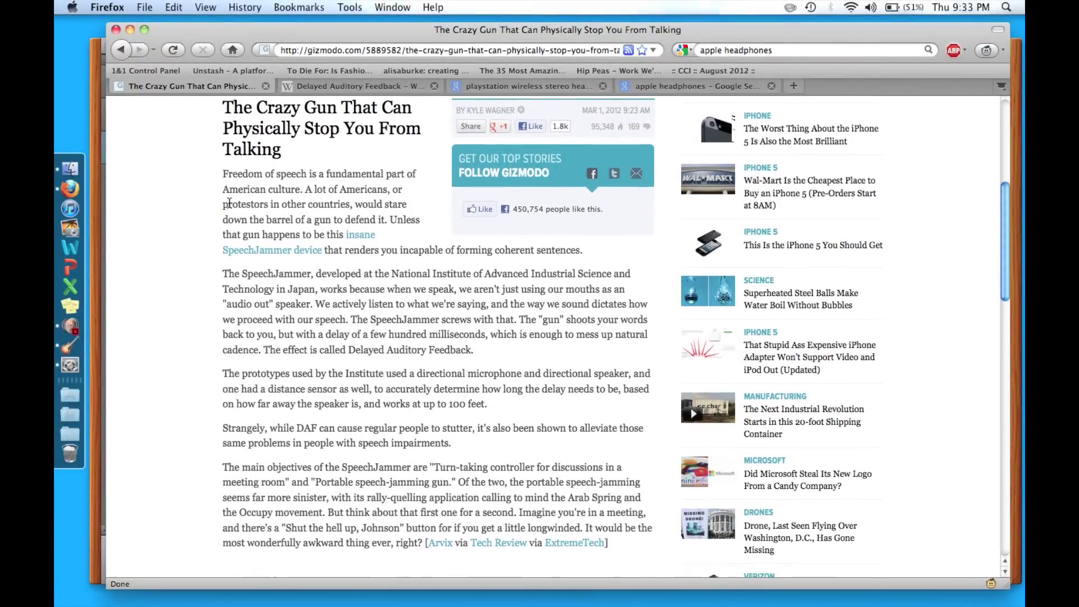
scroll(230, 205, "down", 1)
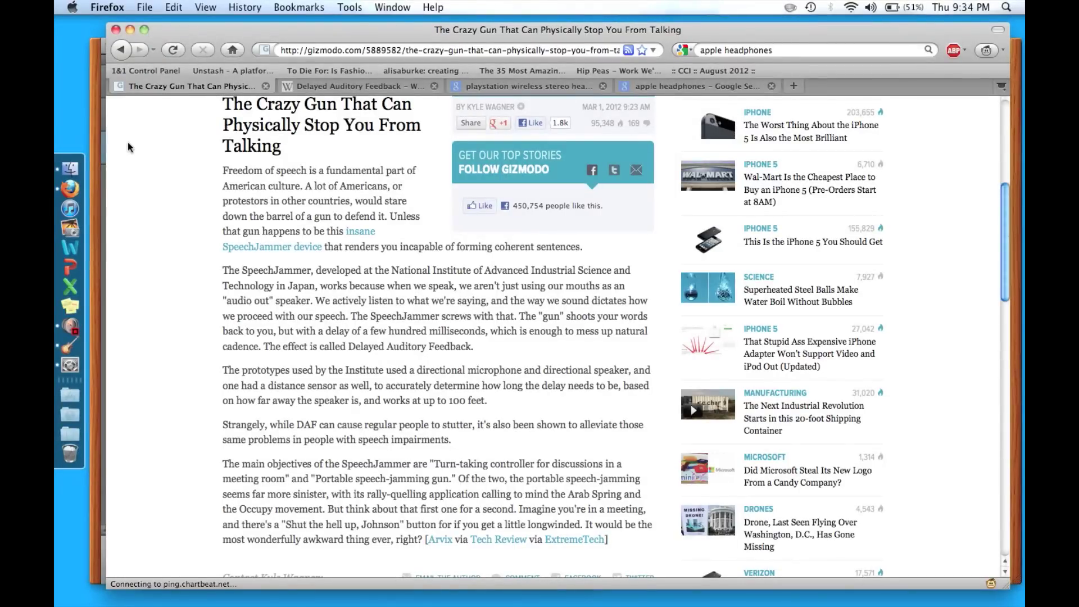
Step: Turn off record-enable on the Aud Delay 175ms track, then return to the SpeechJammer article
left_click(93, 143)
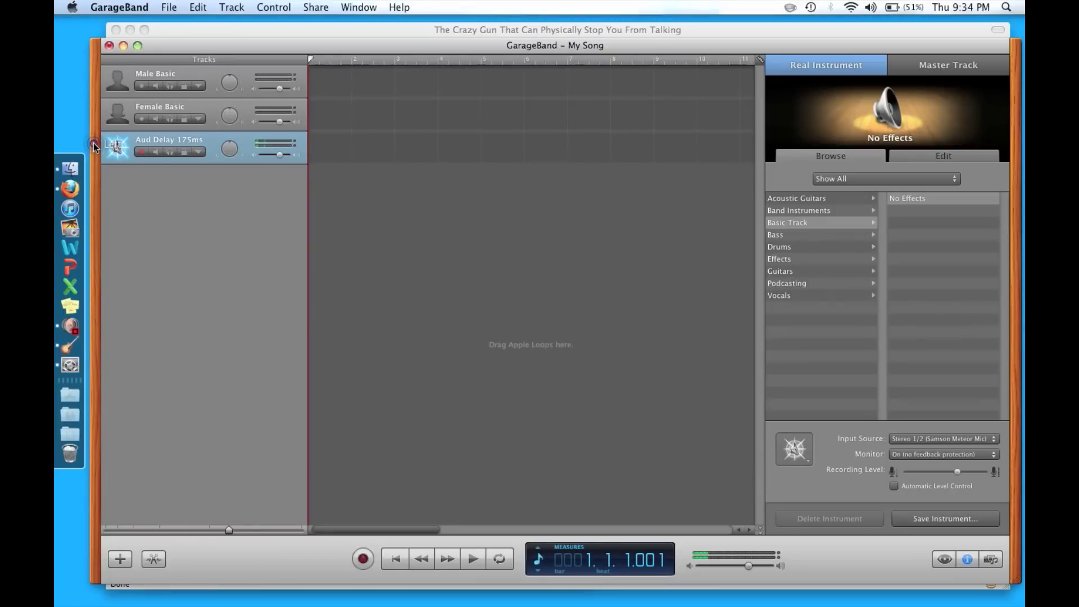
left_click(142, 150)
key("F3")
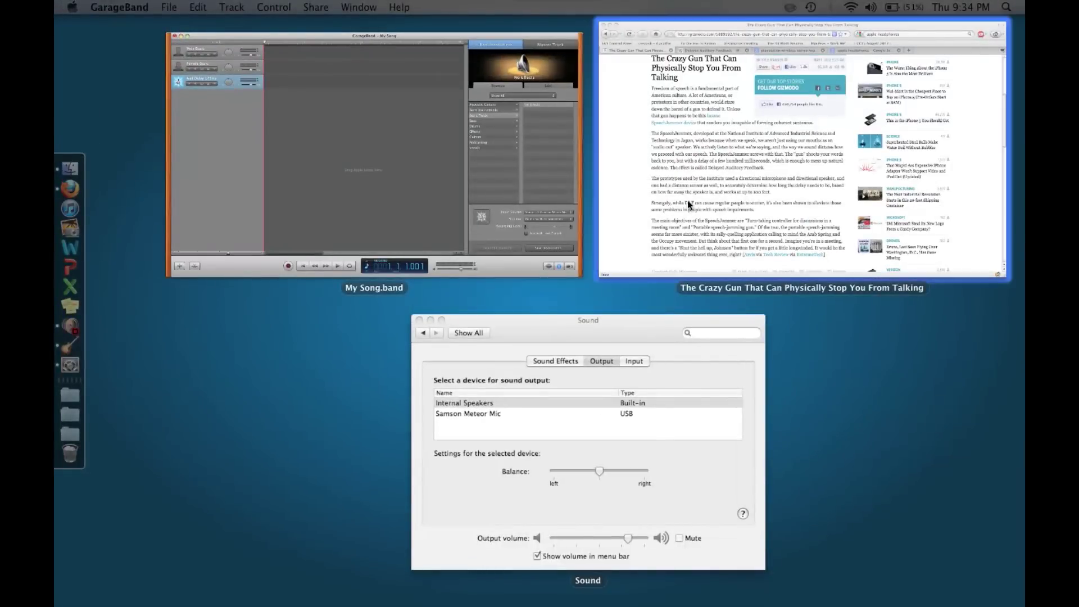
left_click(687, 200)
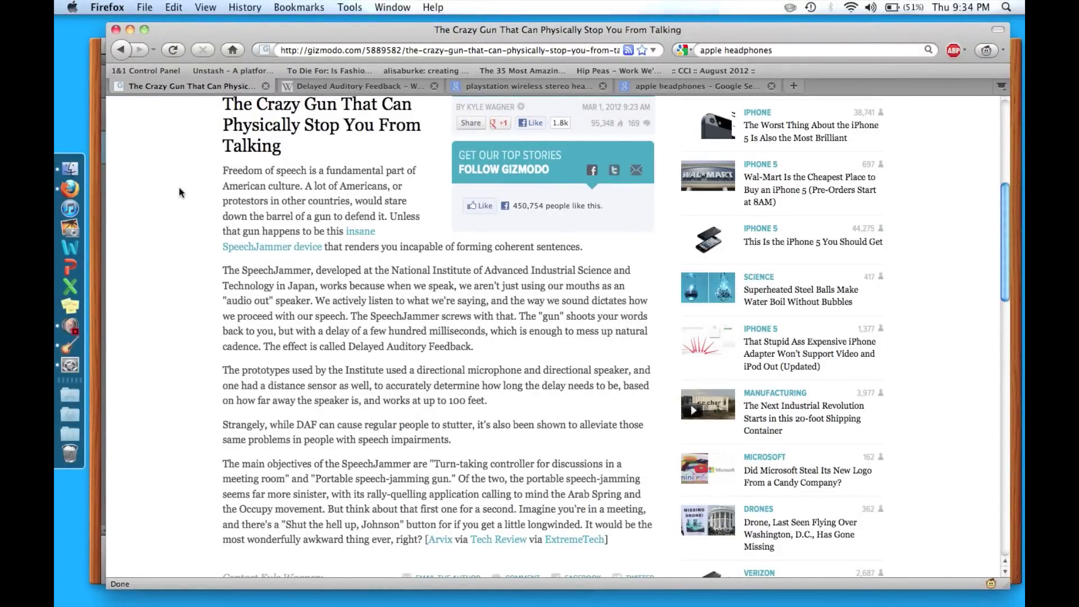
Step: Bring My Song forward and re-enable recording on the Aud Delay 175ms track
left_click(101, 175)
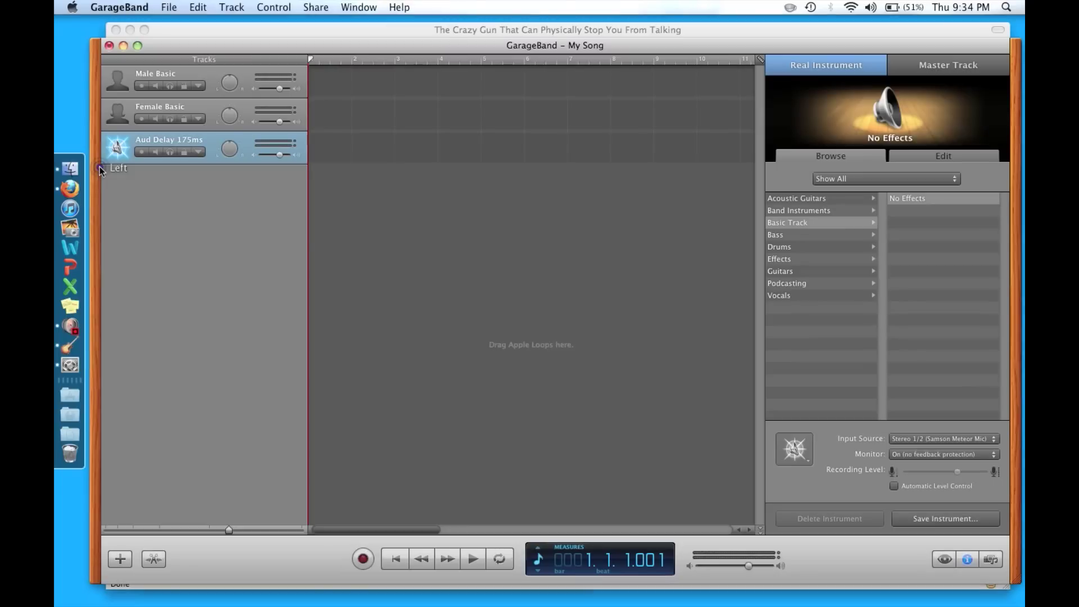
left_click(141, 152)
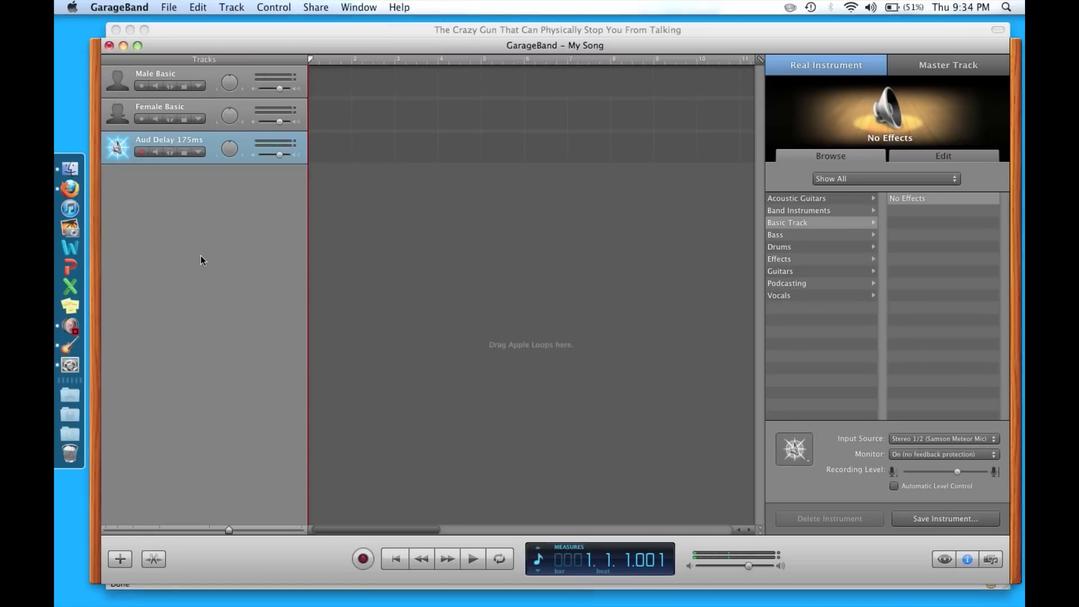